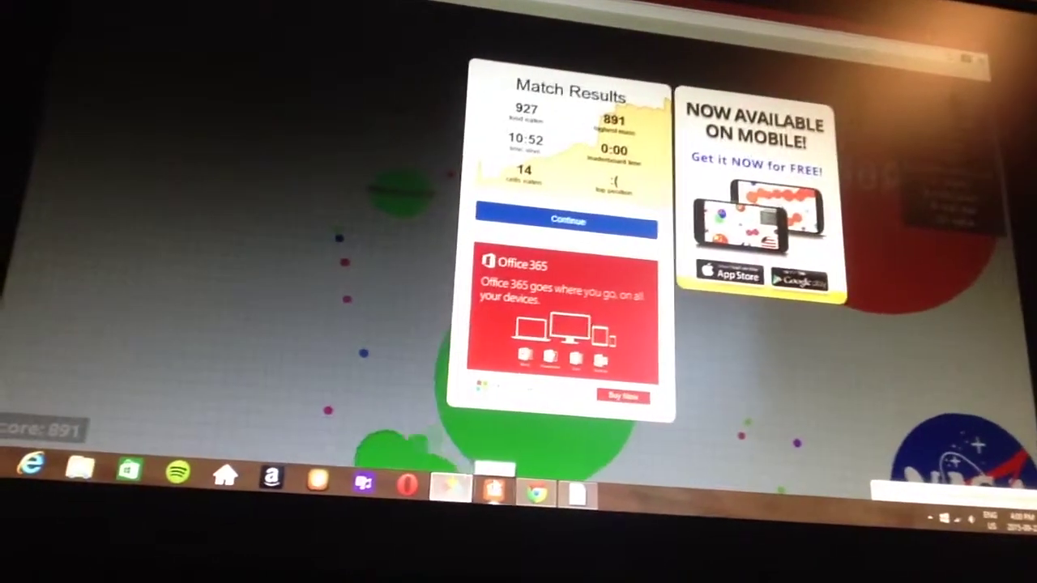
# Go full screen, dismiss the old results, and start a Teams round as guest.
pyautogui.press('F11')
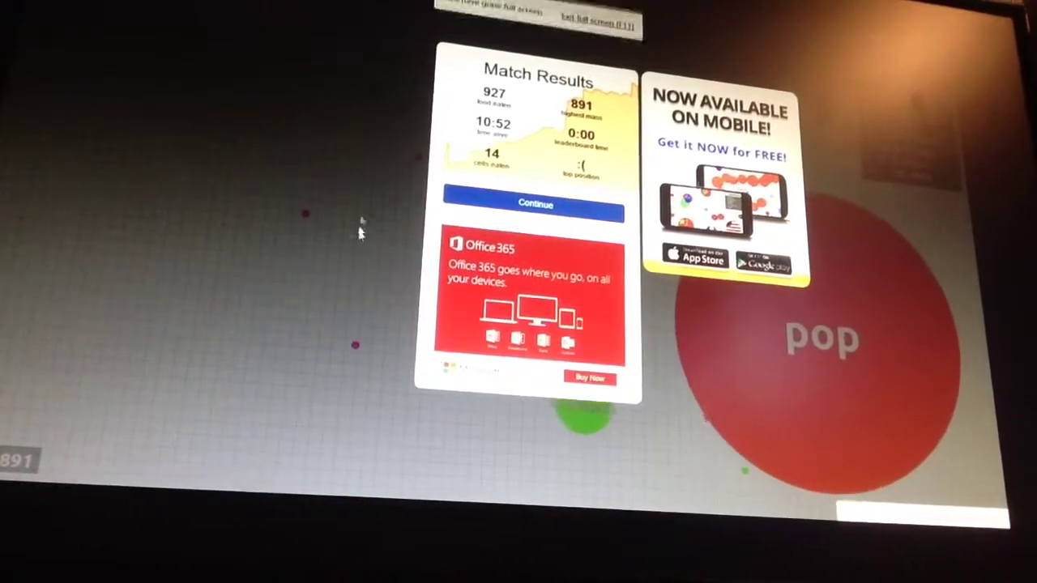
pyautogui.click(474, 201)
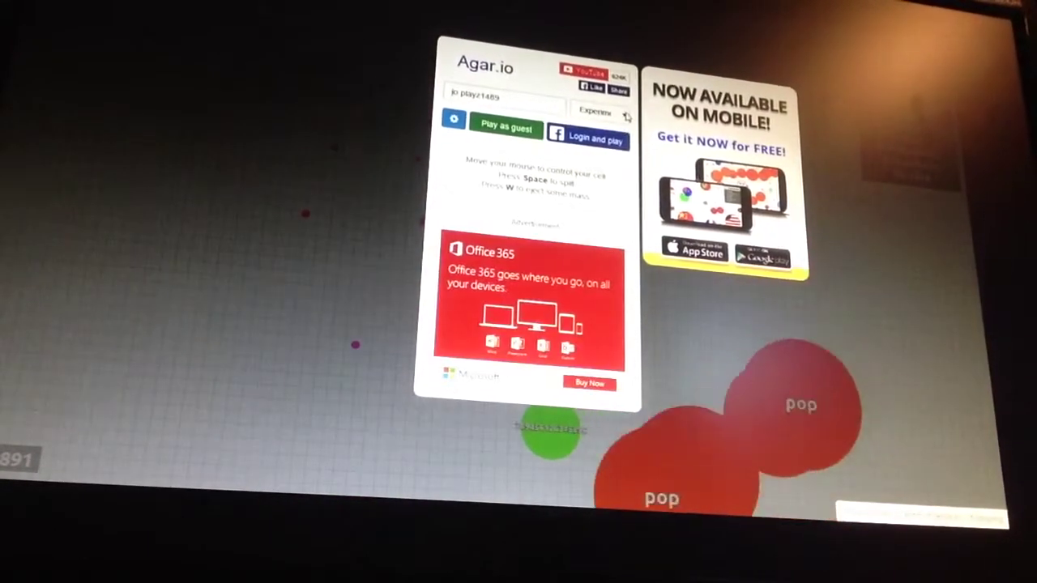
pyautogui.click(626, 116)
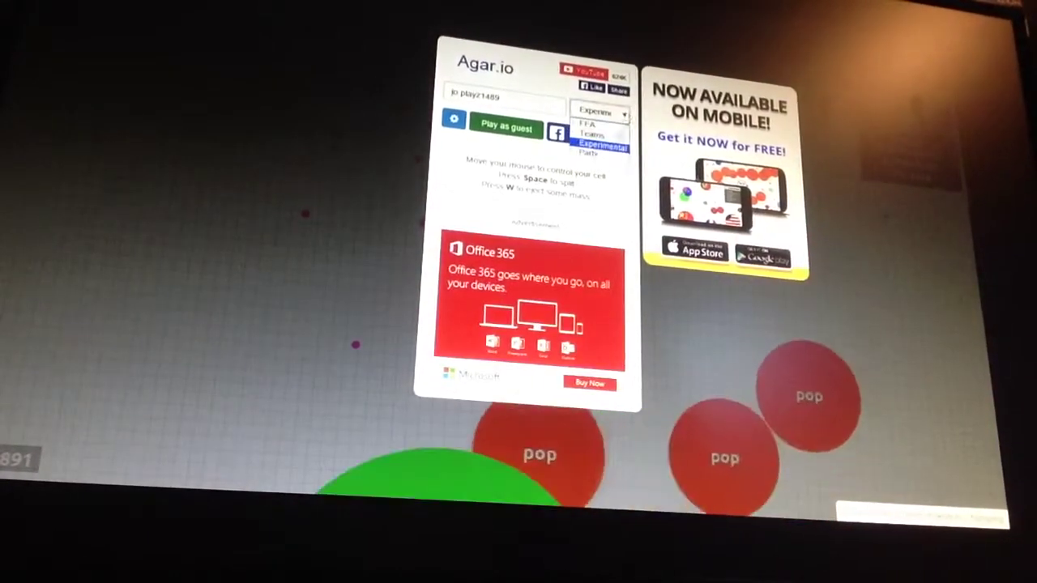
pyautogui.click(613, 136)
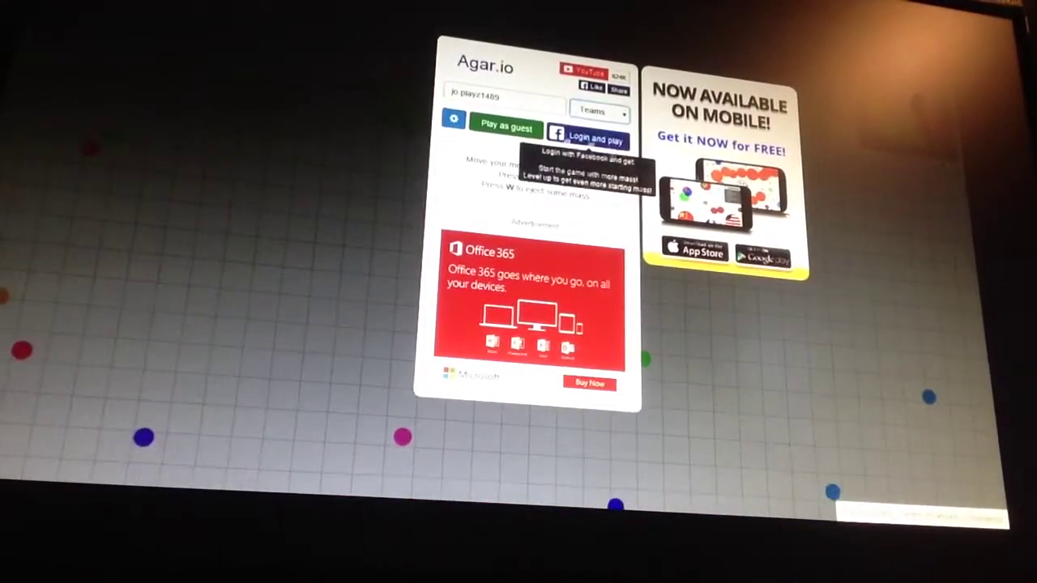
pyautogui.click(495, 128)
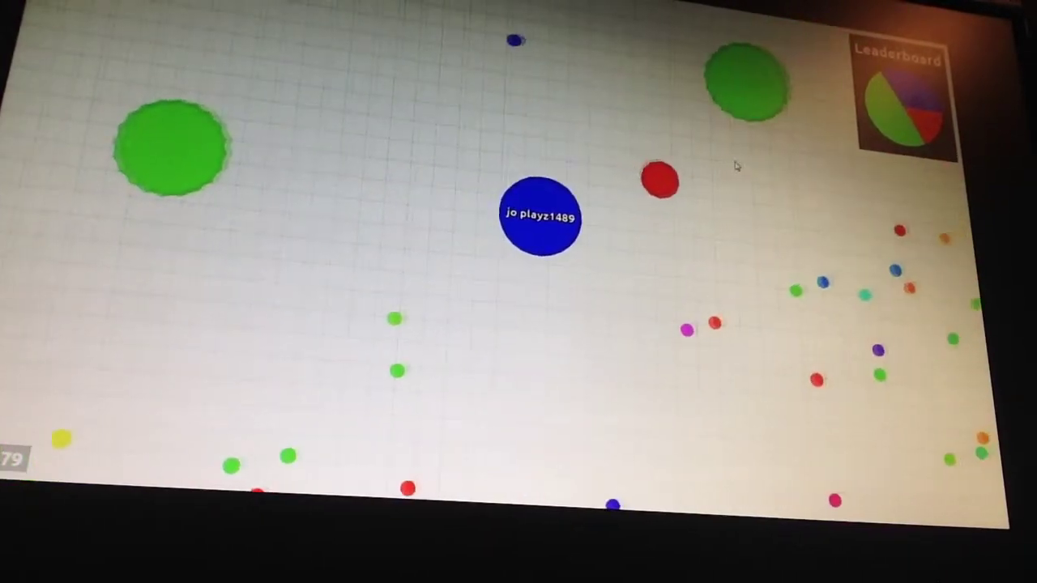
# Split the blue cell and play on until it is eaten at mass 108.
pyautogui.press('space')
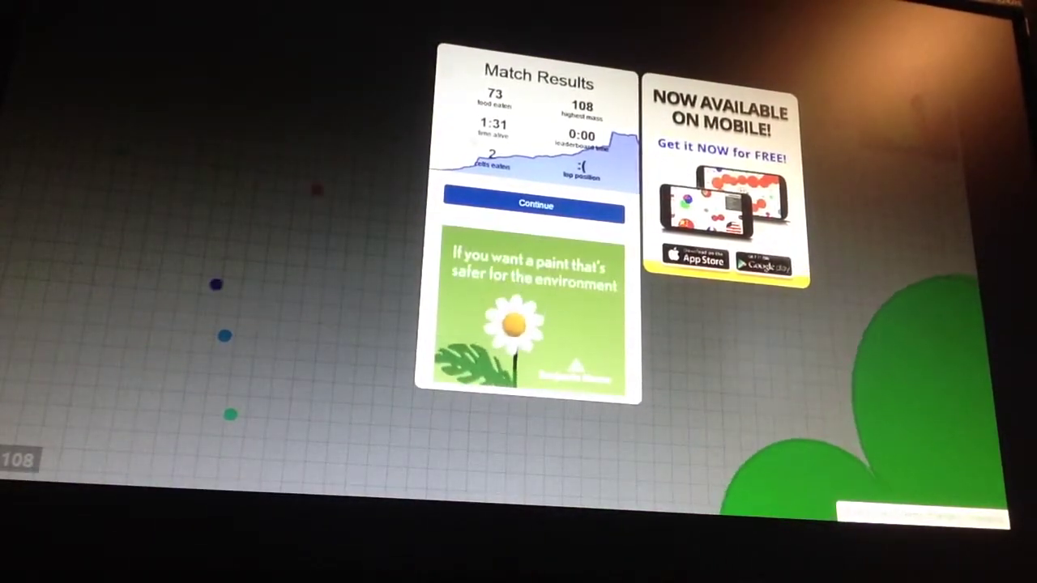
# Start a guest Teams round and split once, until eaten at mass 118 after 1:18.
pyautogui.click(533, 201)
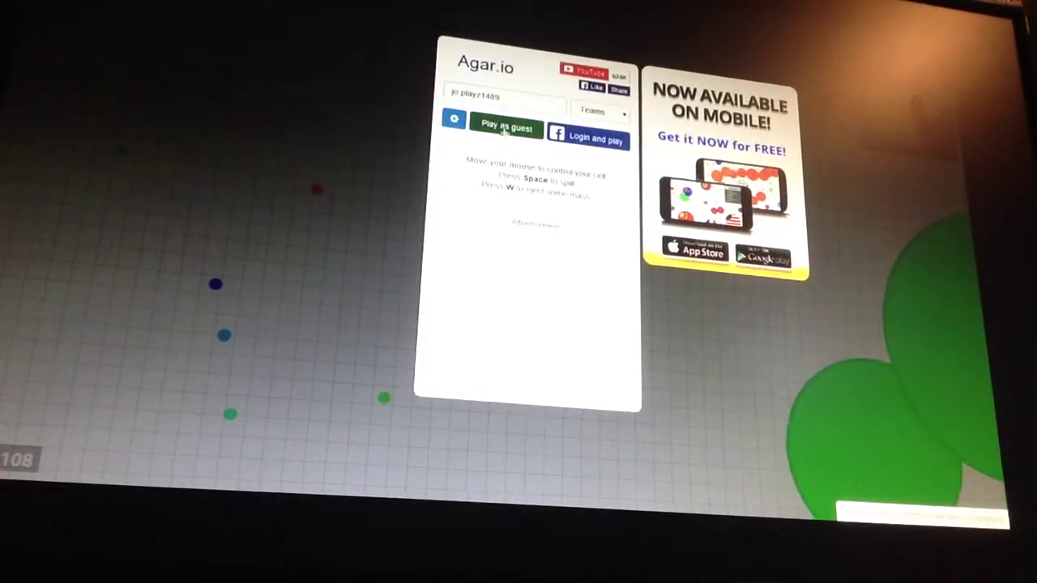
pyautogui.click(504, 130)
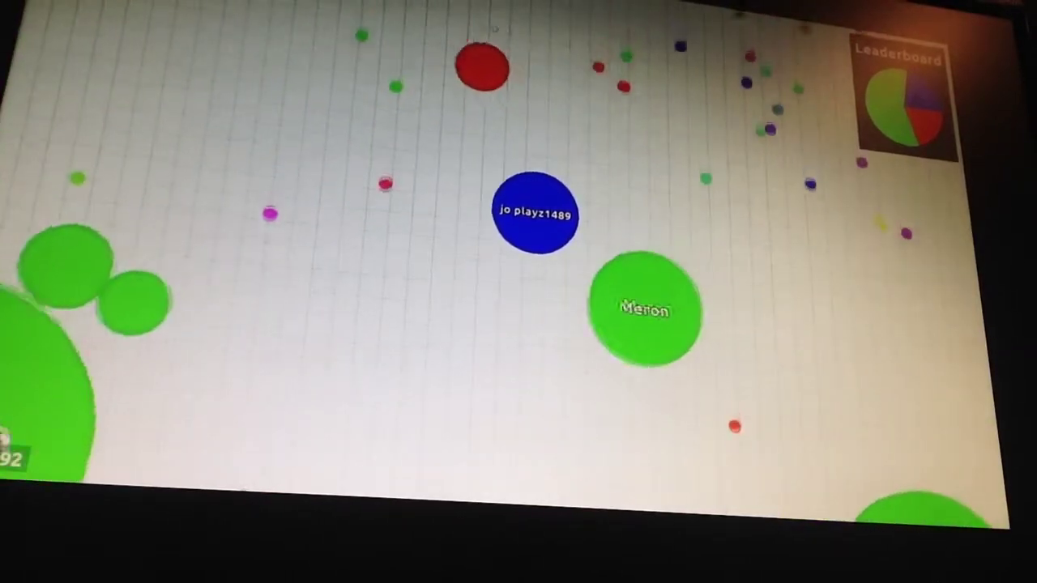
pyautogui.press('space')
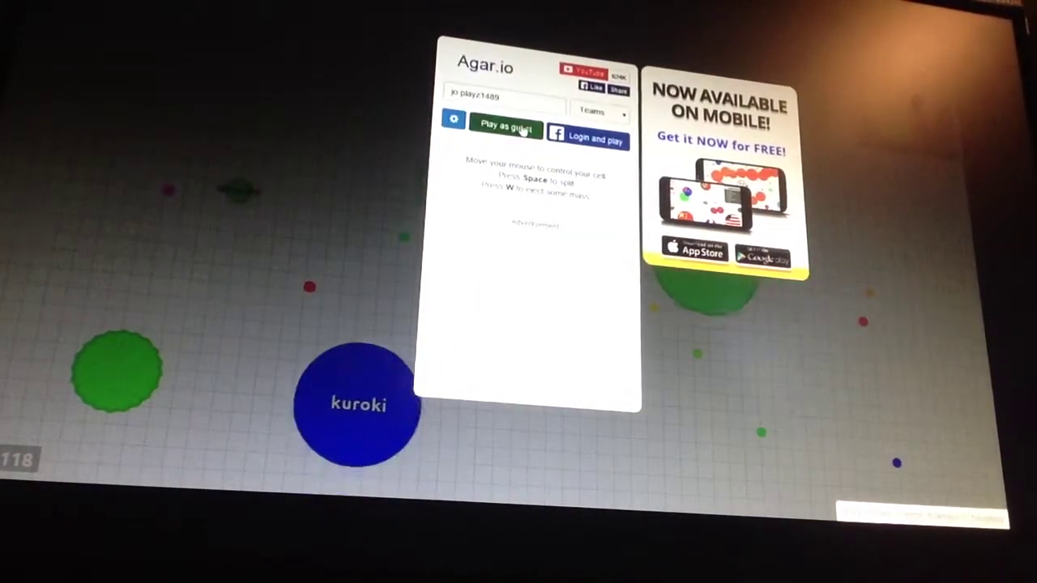
# Play a guest Teams round until DOGE cells eat the blue cell, then dismiss the results.
pyautogui.click(506, 127)
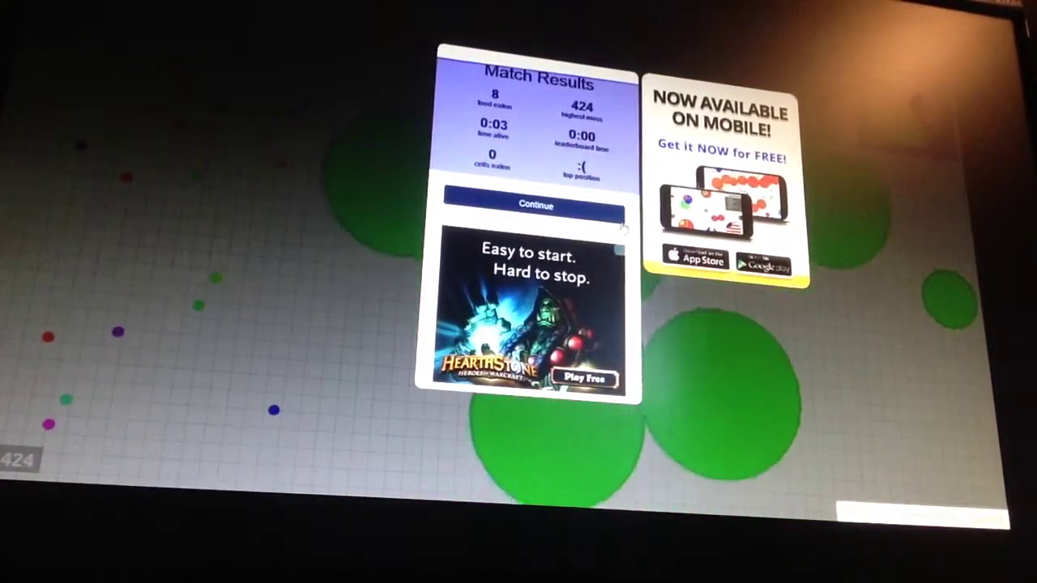
pyautogui.click(581, 209)
# Clear the match results and spawn a new guest cell, growing it to score 32.
pyautogui.click(522, 132)
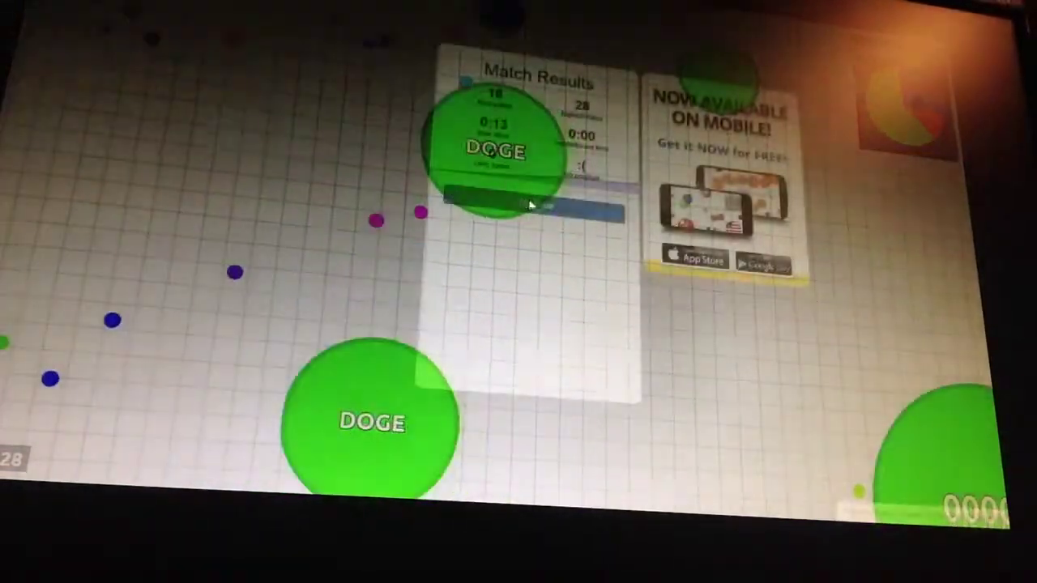
pyautogui.click(530, 205)
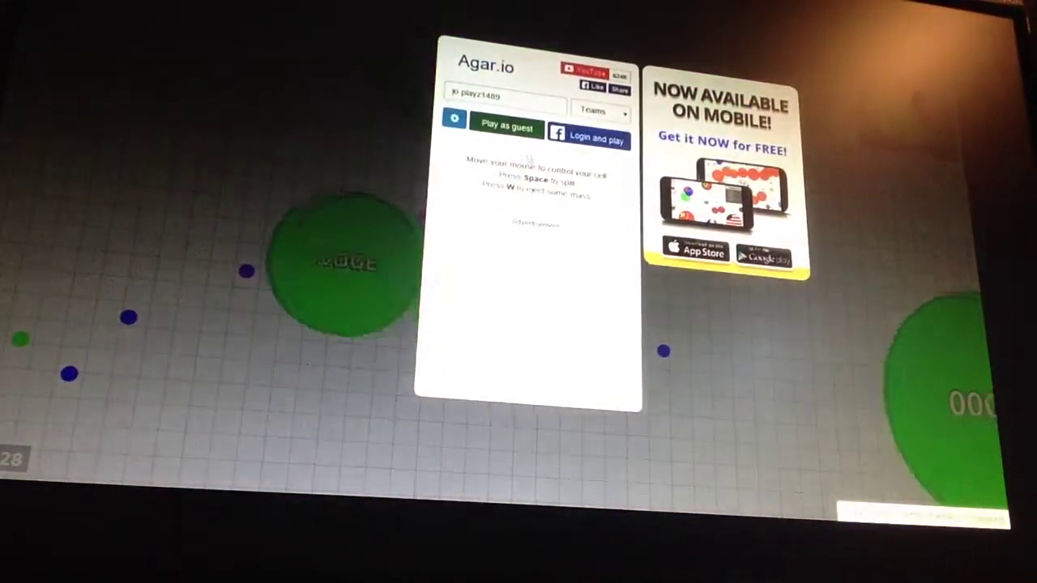
pyautogui.click(506, 125)
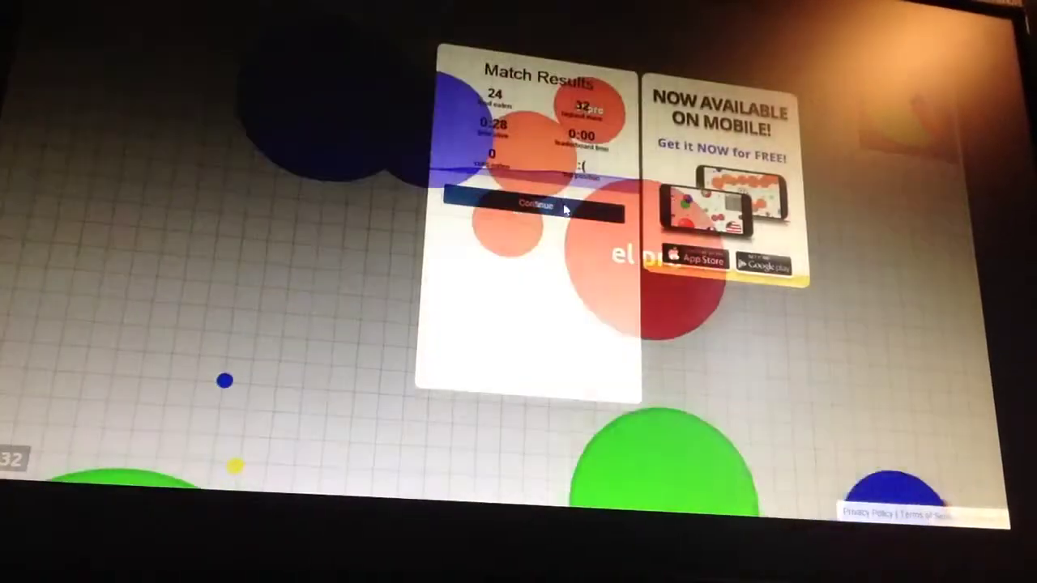
# Start a new guest round and grow jo playz1489 to score 138 by eating pellets.
pyautogui.click(565, 203)
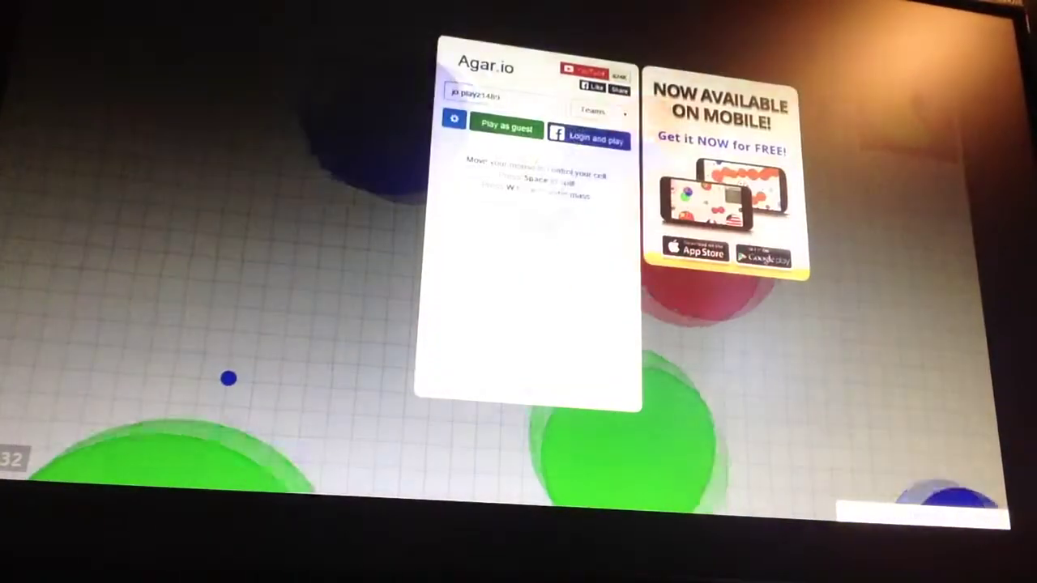
pyautogui.click(518, 131)
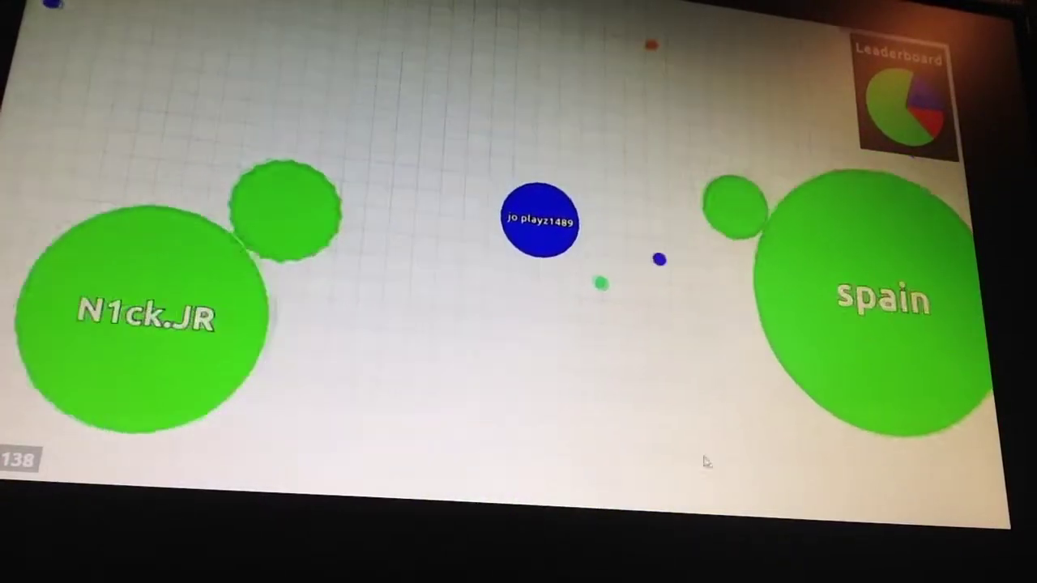
# Split jo playz1489 twice to lunge at prey, ending near a small green cell at 138.
pyautogui.press('space')
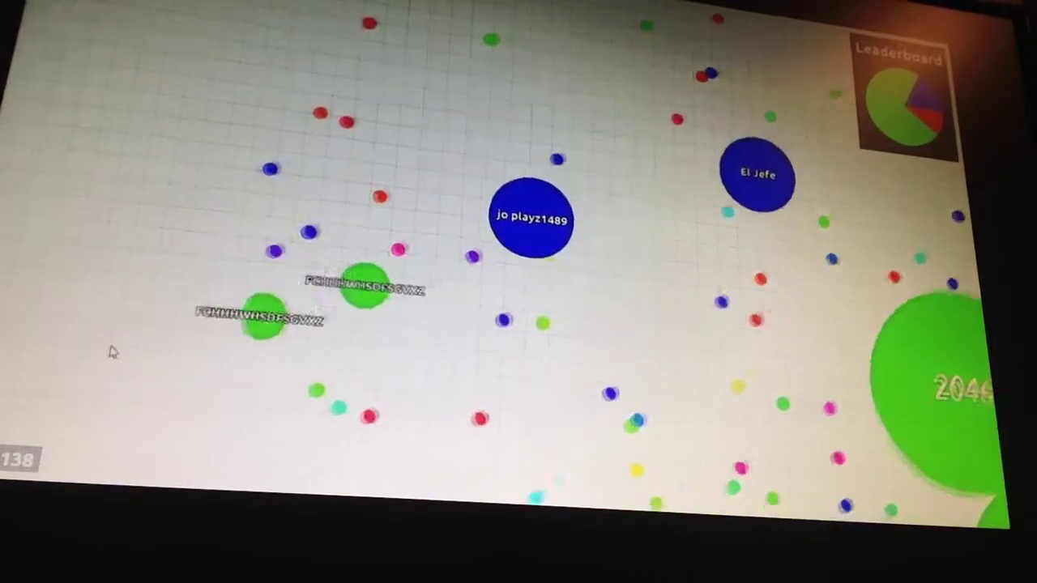
pyautogui.press('space')
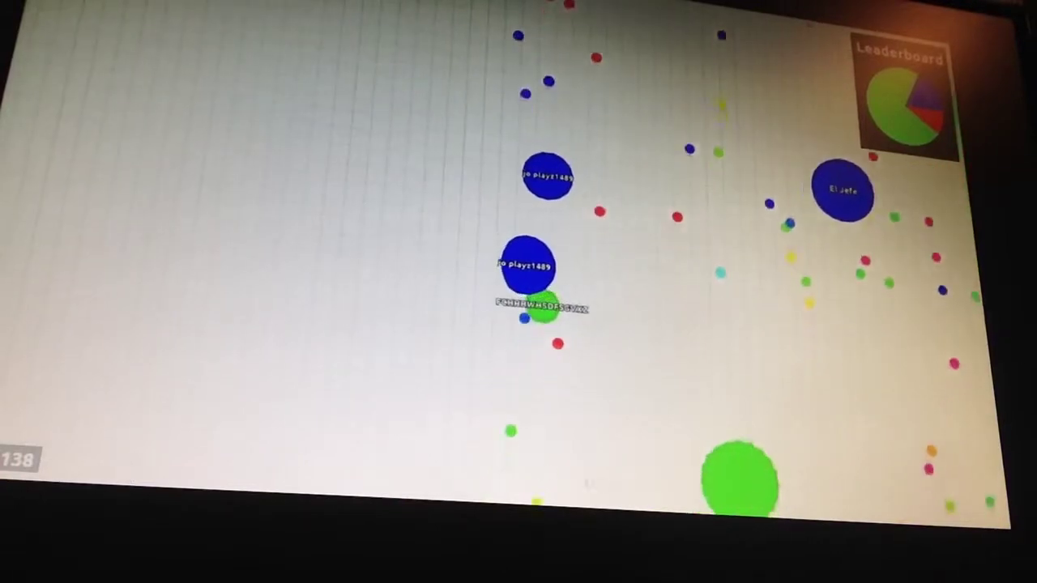
# Split into four smaller cells to catch the green cell, raising the score to 144.
pyautogui.press('space')
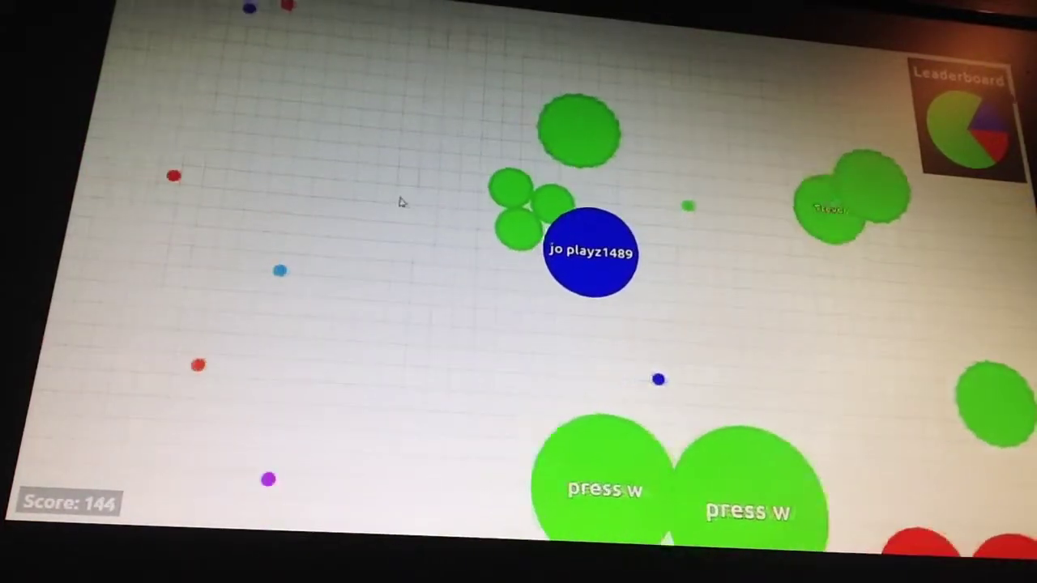
# Split onto a nearby green cell, reaching score 249 before the 'L___' cell eats you.
pyautogui.press('space')
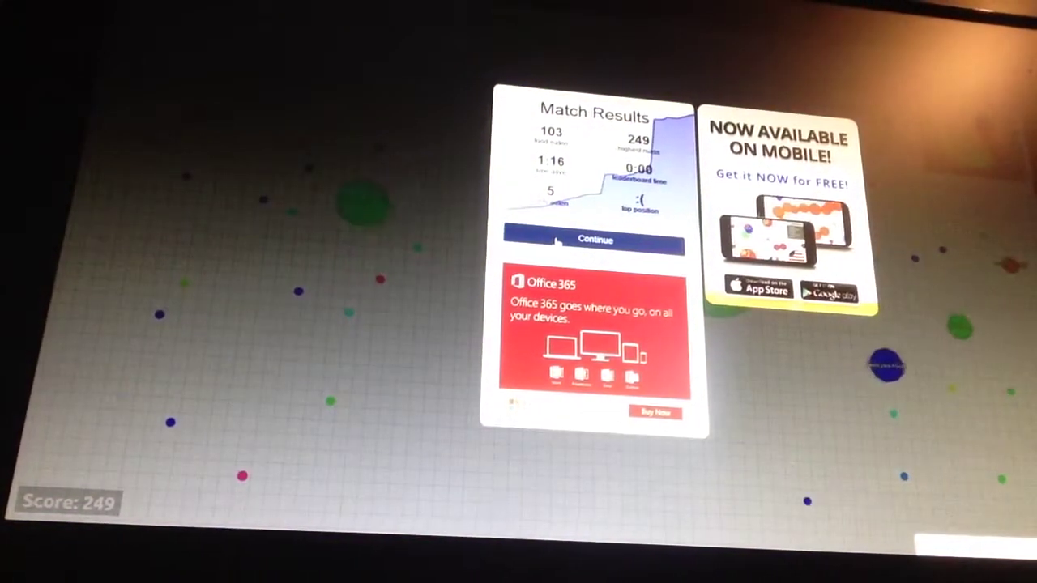
# Play a fresh guest round, ending with 62 food eaten and 59 highest mass.
pyautogui.click(551, 243)
pyautogui.click(559, 159)
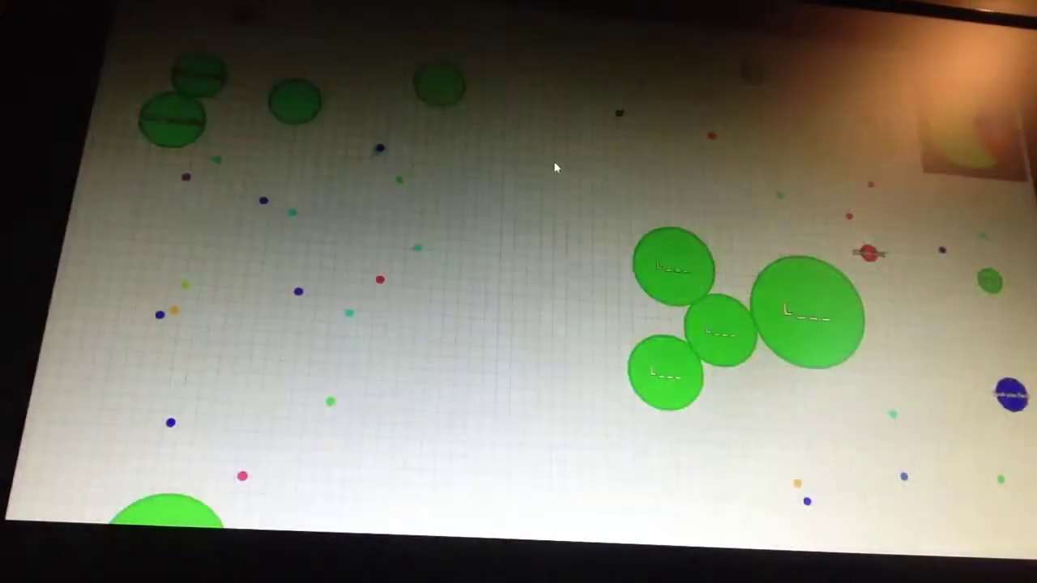